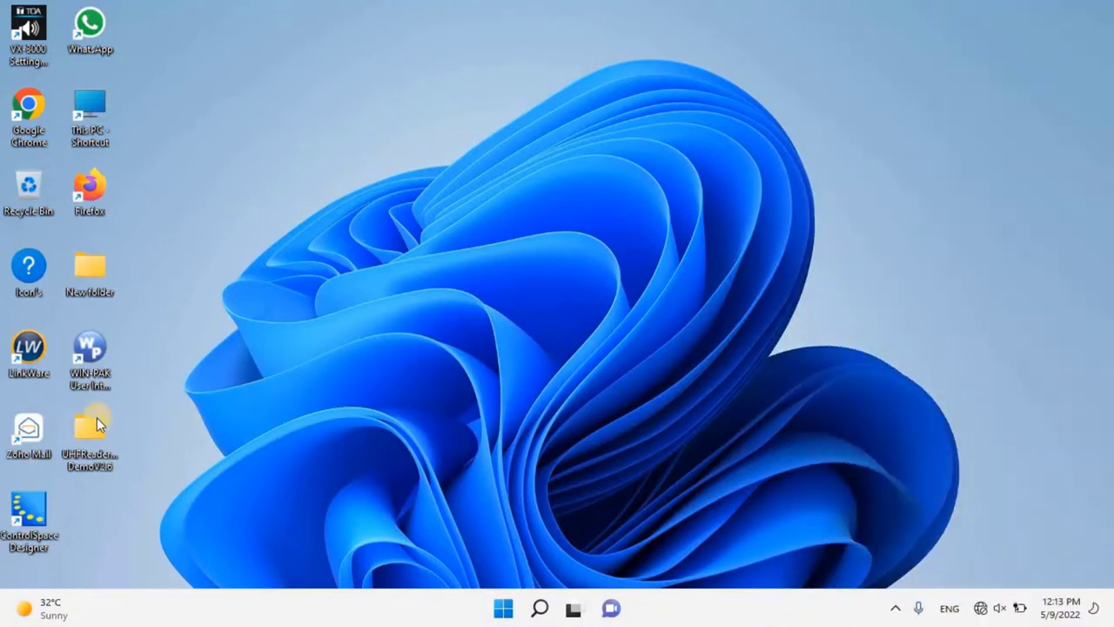
# - Check in Device Manager which COM port the USB-SERIAL CH340 adapter uses, and close Device Manager
pyautogui.click(97, 417)
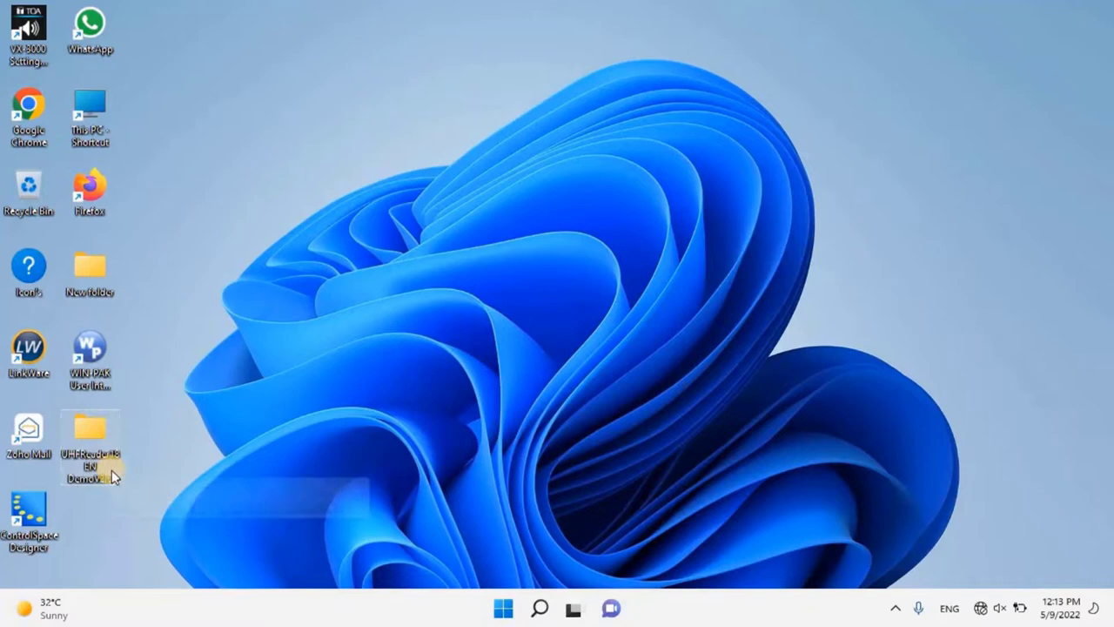
pyautogui.click(541, 607)
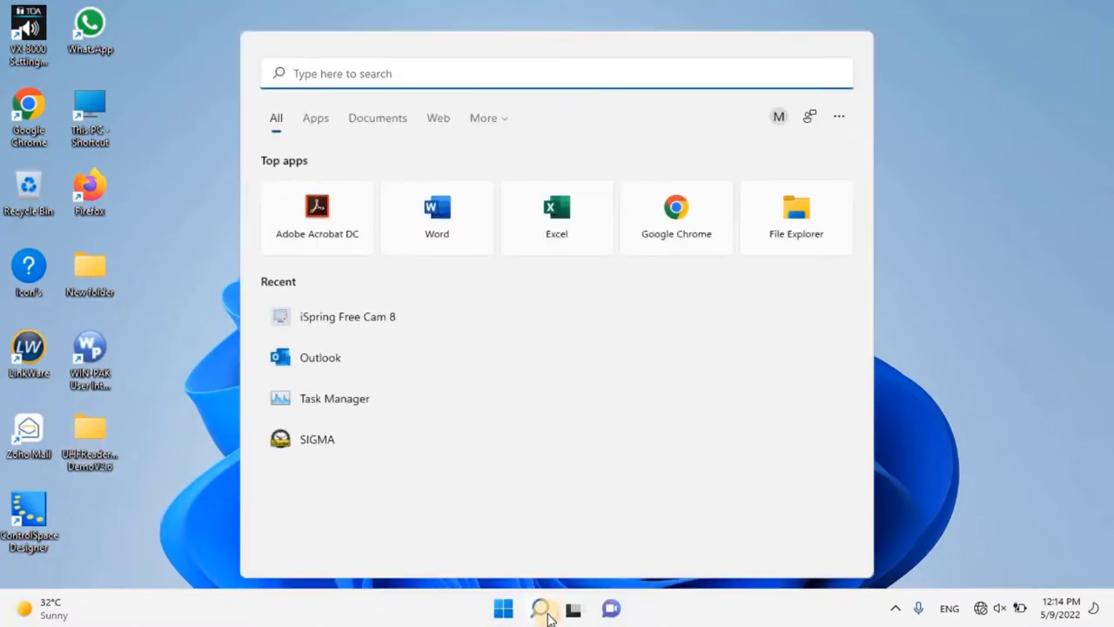
pyautogui.write('de')
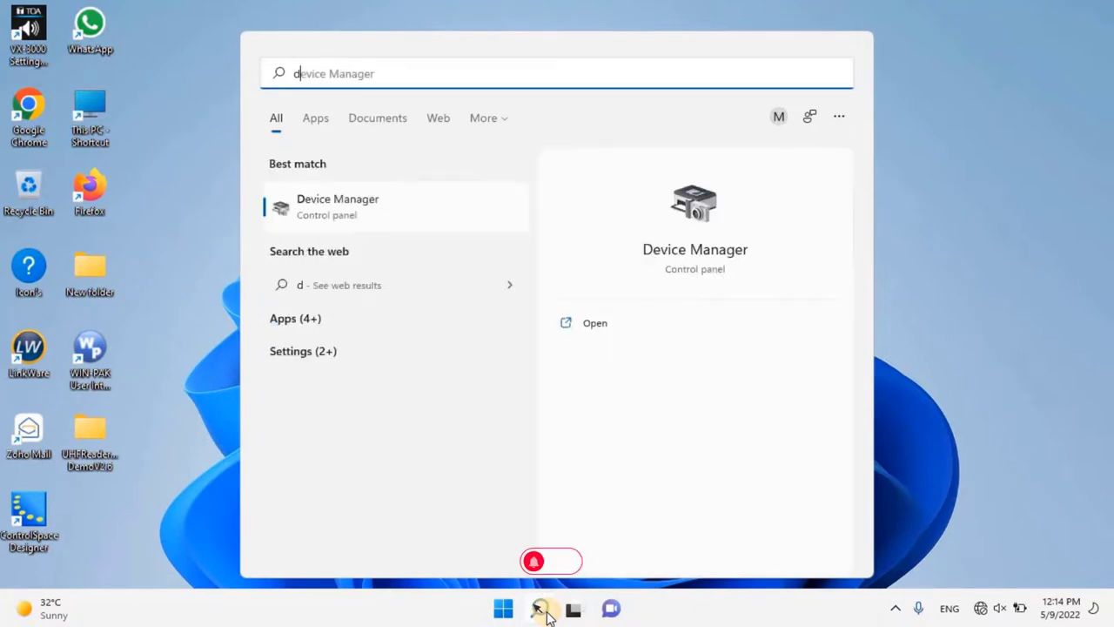
pyautogui.click(330, 292)
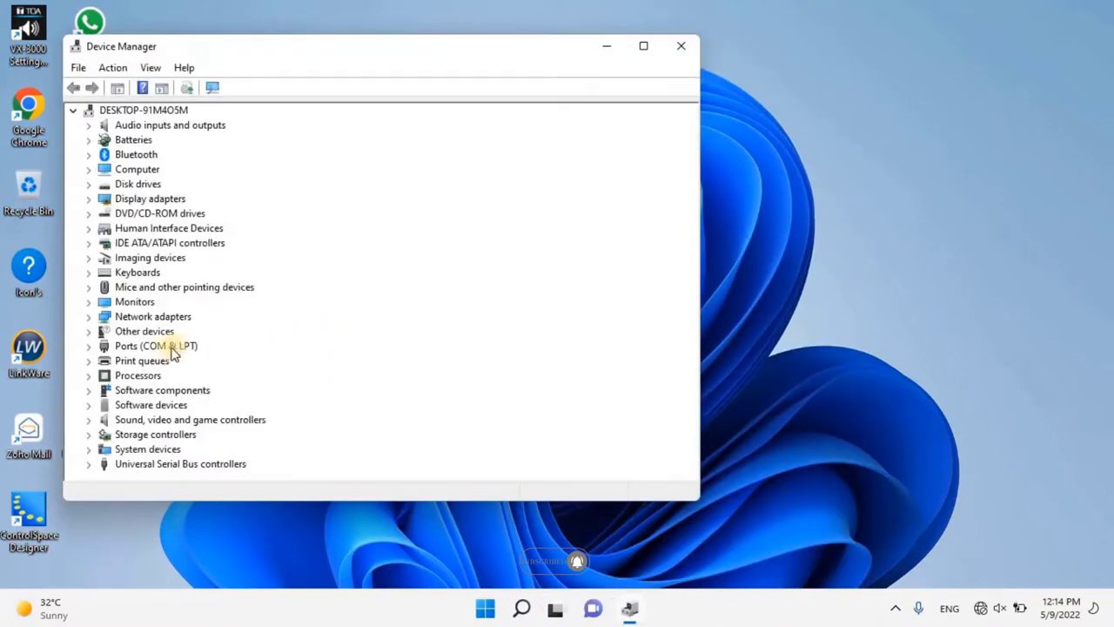
pyautogui.click(92, 346)
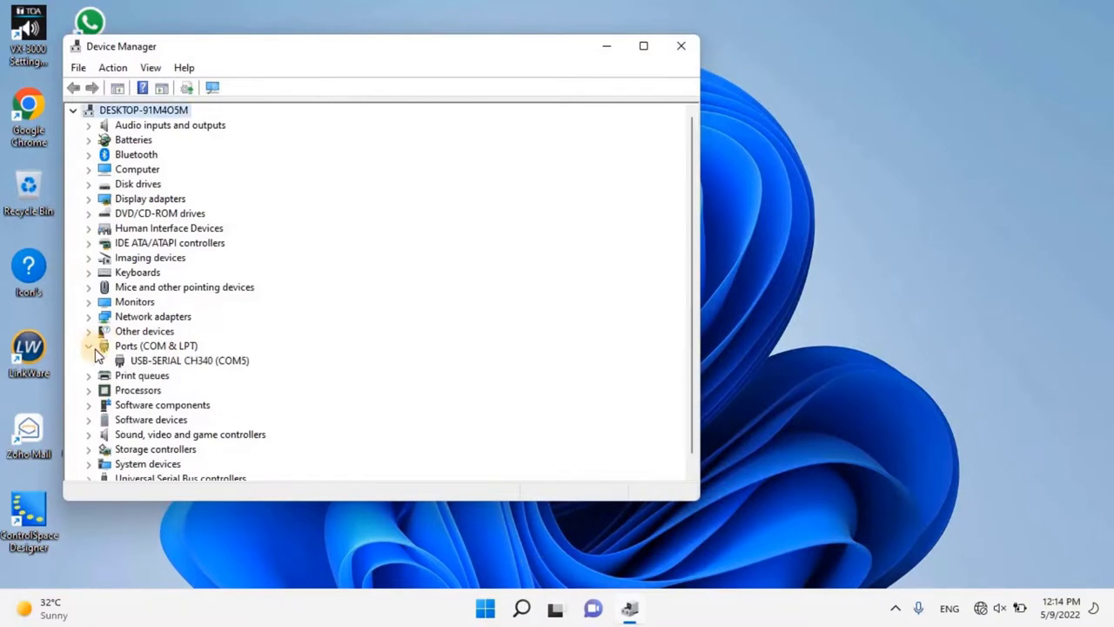
pyautogui.click(243, 366)
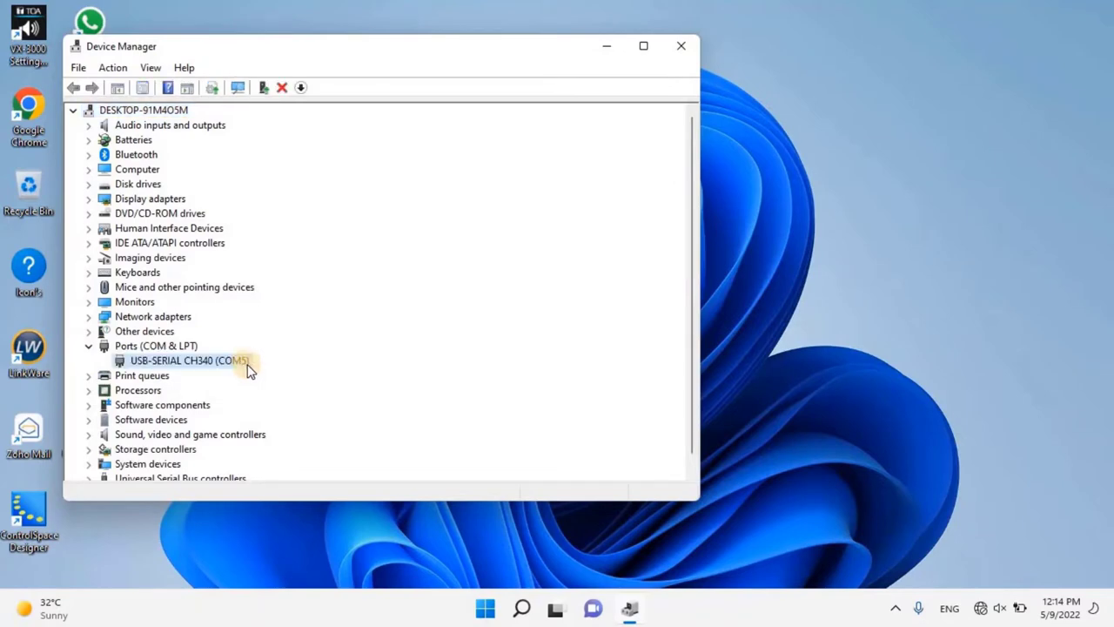
pyautogui.click(679, 43)
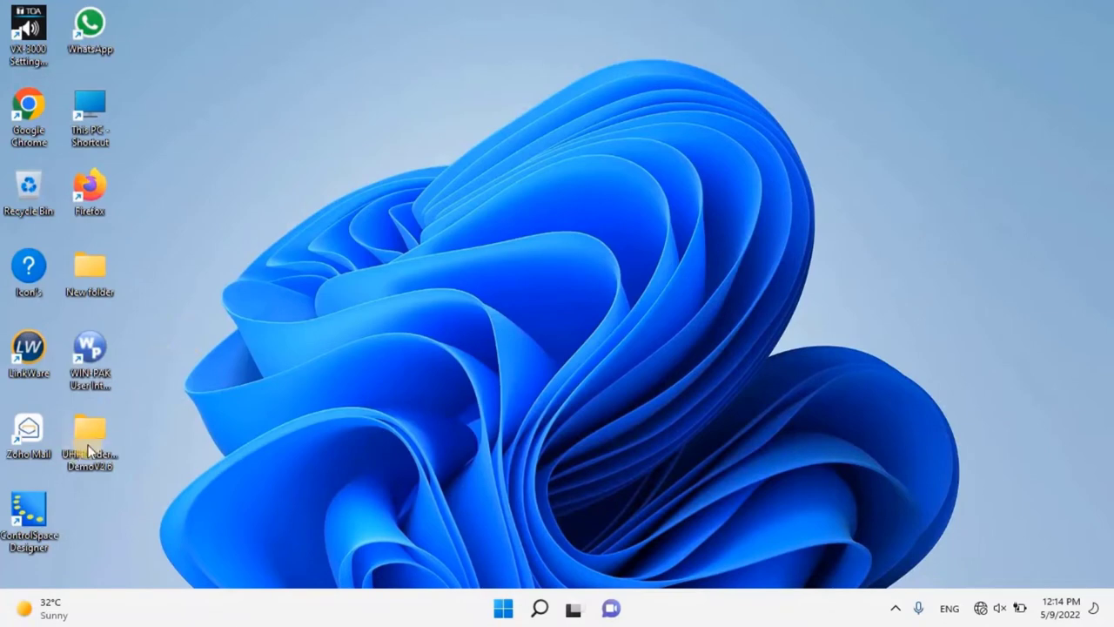
# - Launch the UHFReader18 demo program from the desktop folder UHFReader18EN DemoV2.6 and minimize the folder window
pyautogui.doubleClick(116, 444)
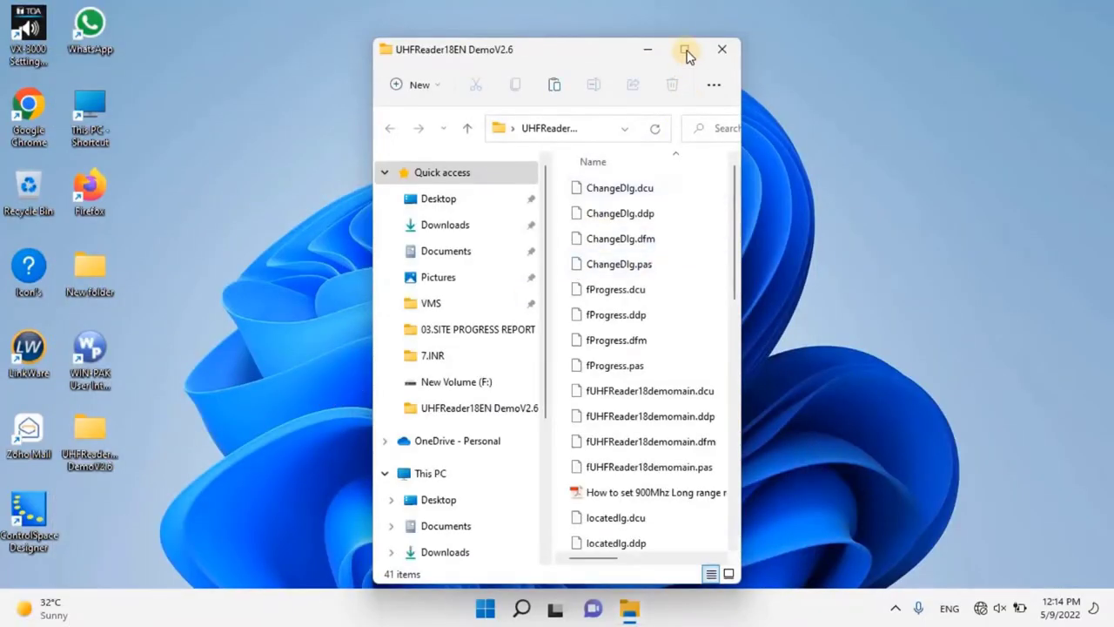
pyautogui.press('super+Up')
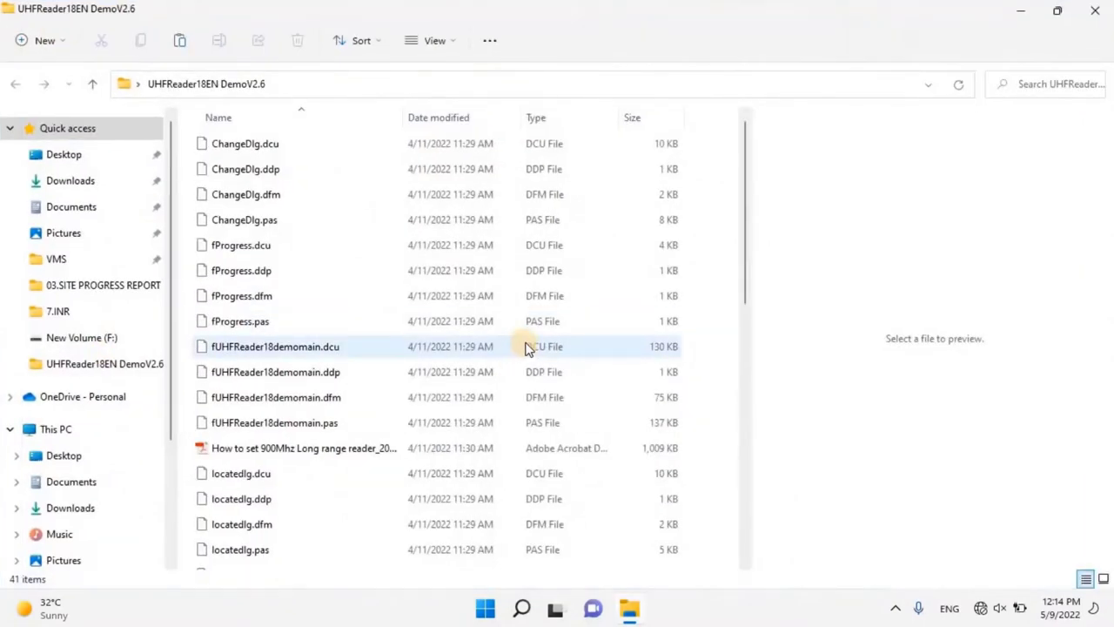
pyautogui.scroll(-8, 531, 344)
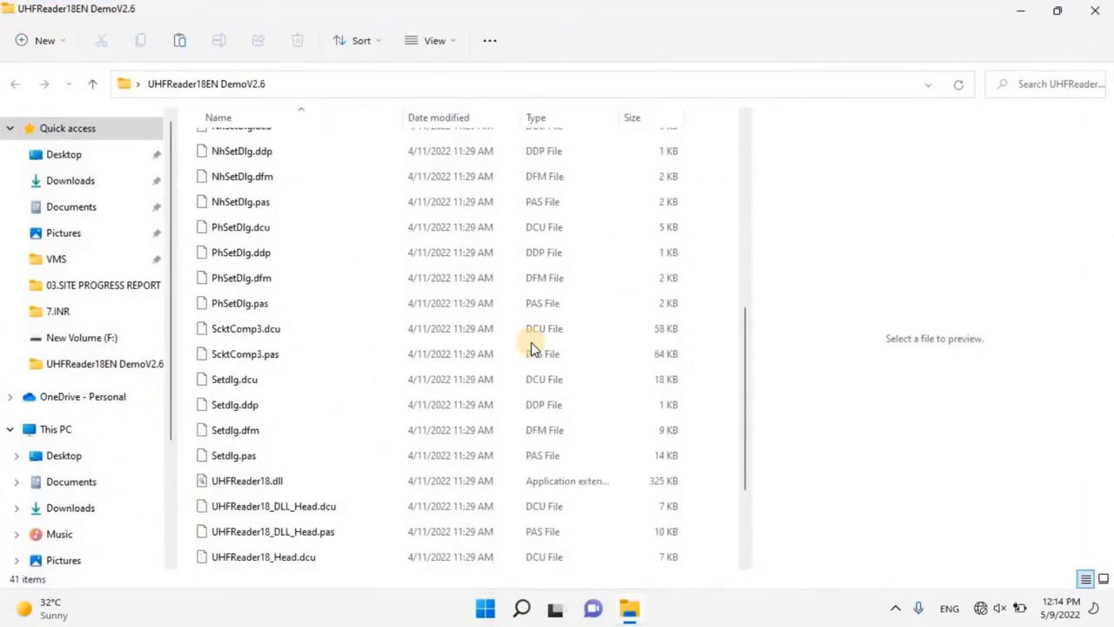
pyautogui.rightClick(386, 531)
pyautogui.doubleClick(388, 533)
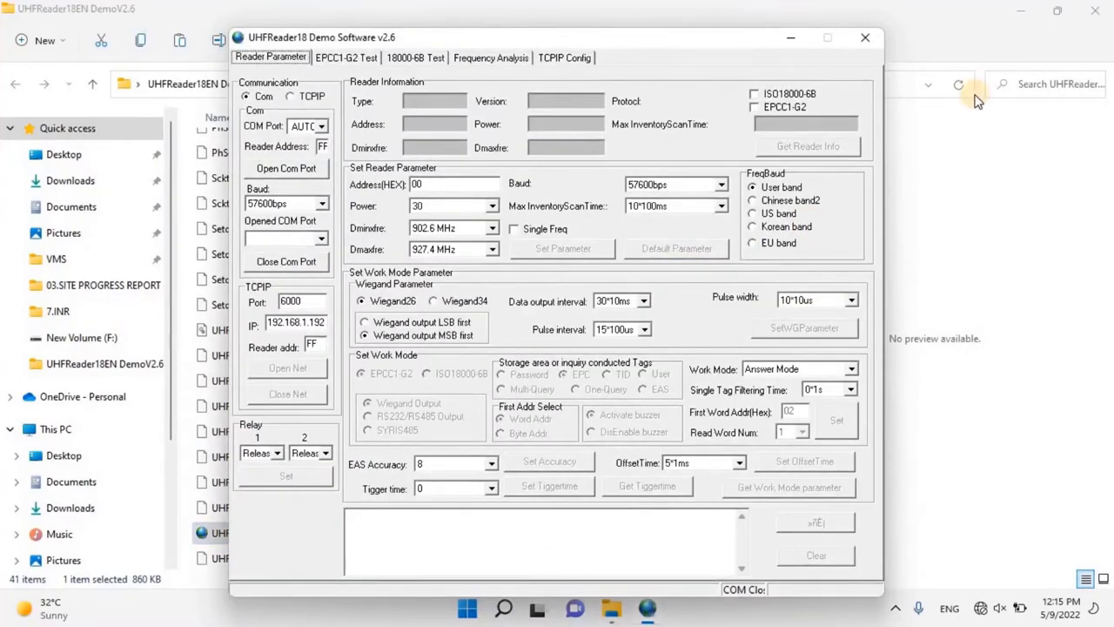
pyautogui.click(1029, 22)
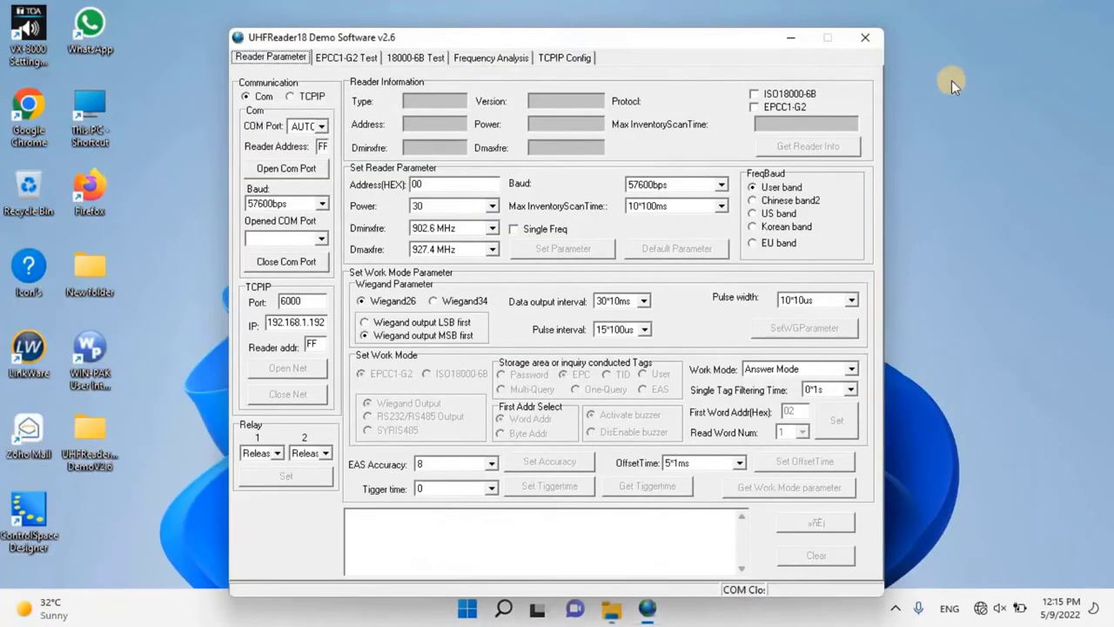
# - Select COM5 as the communication port and open the connection to the reader
pyautogui.click(323, 127)
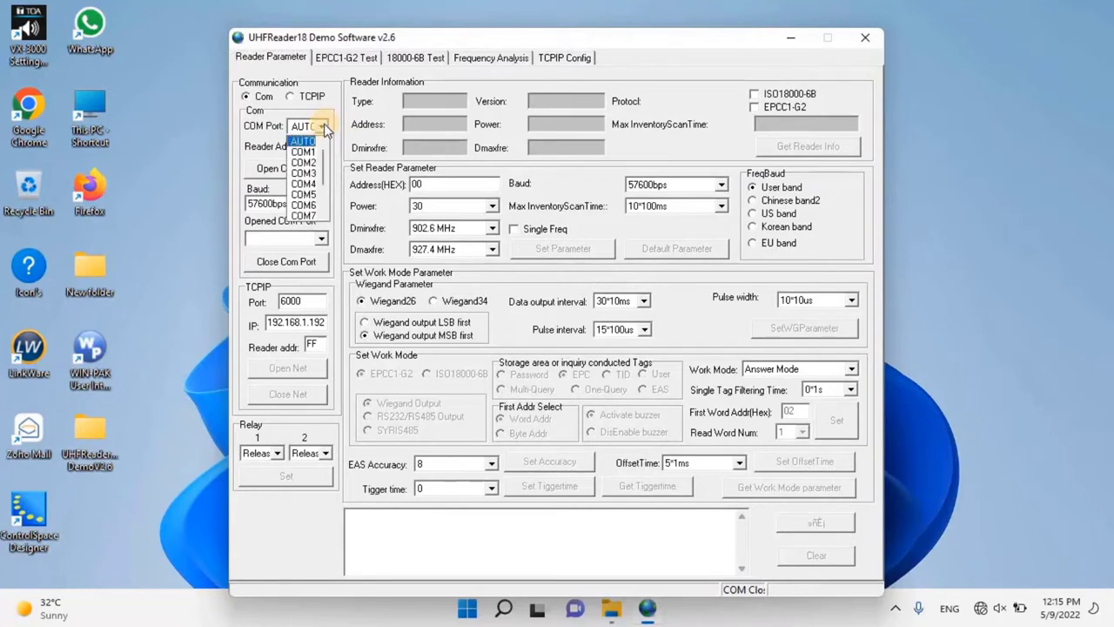
pyautogui.click(304, 194)
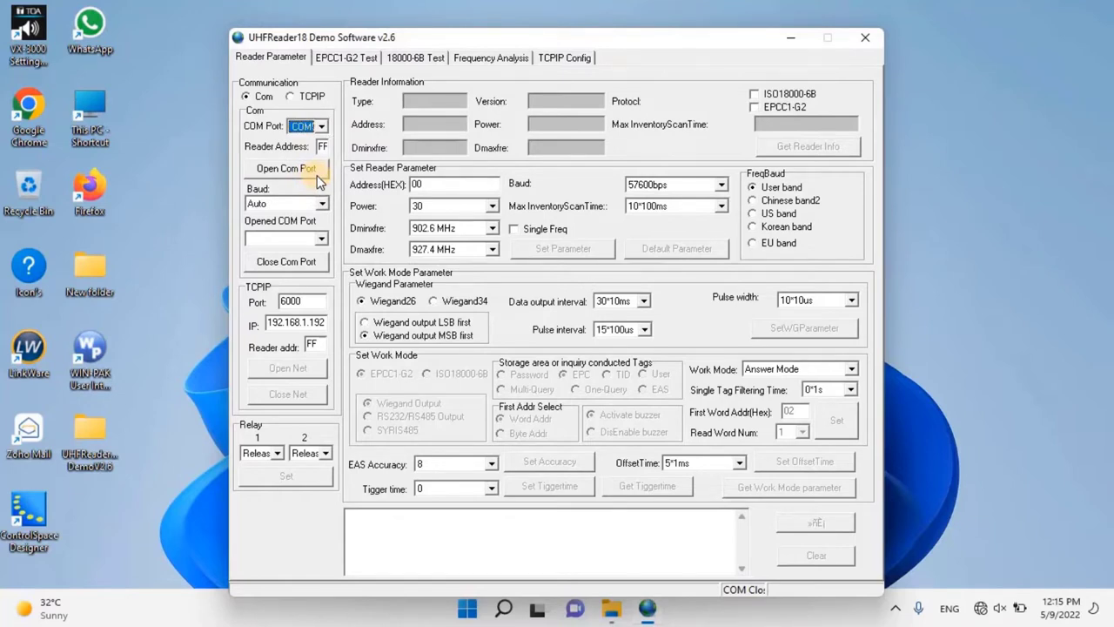
pyautogui.click(318, 180)
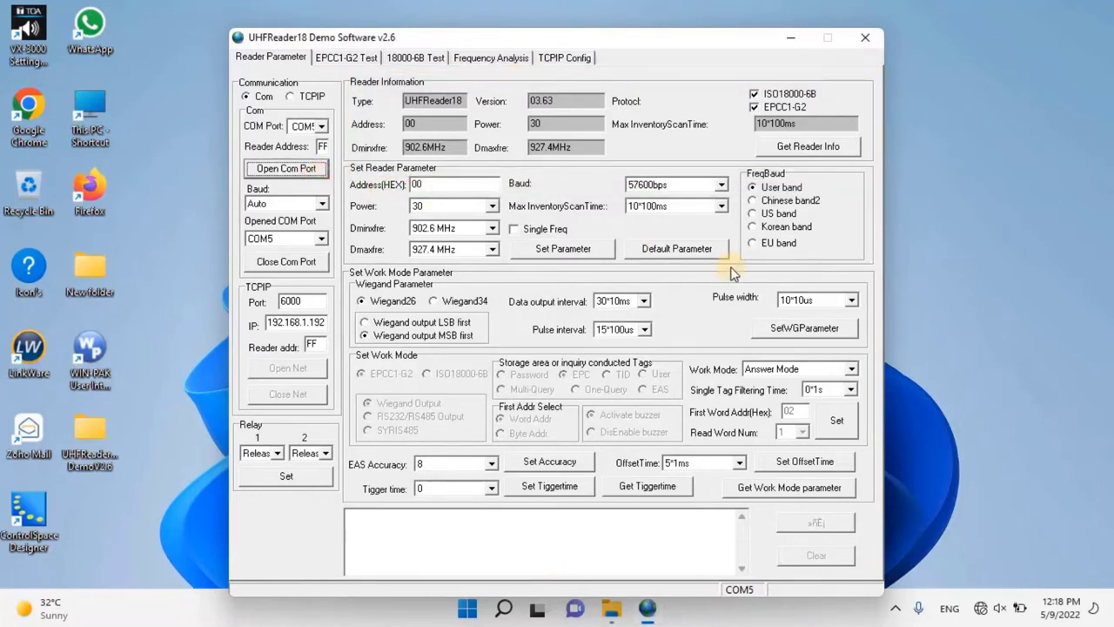
# - Restore the reader's default parameters and select a power of 27
pyautogui.click(680, 254)
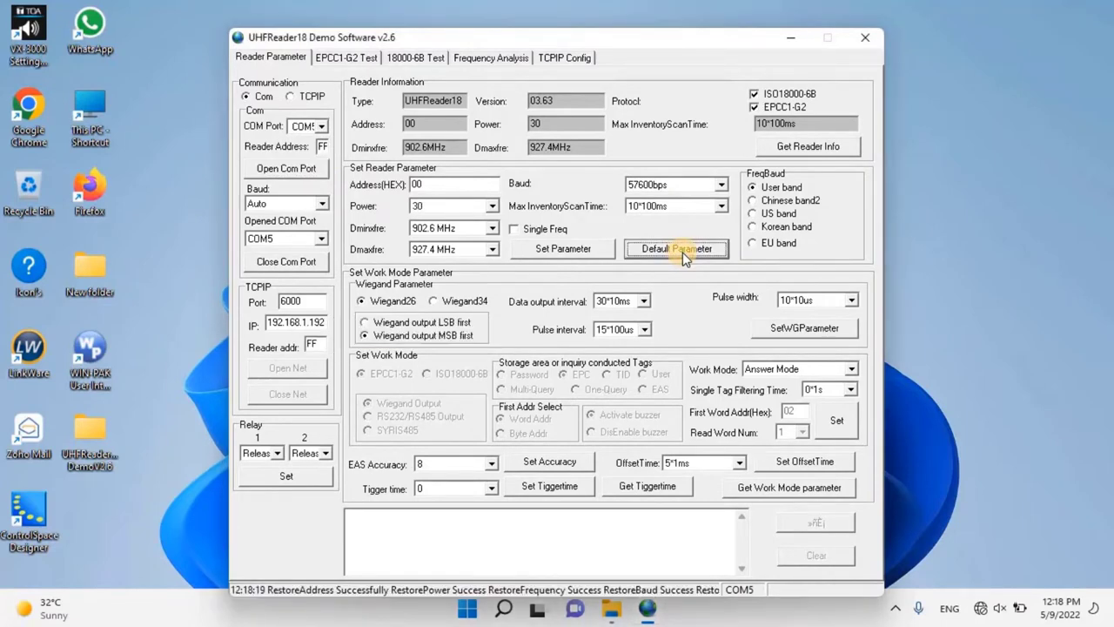
pyautogui.click(493, 206)
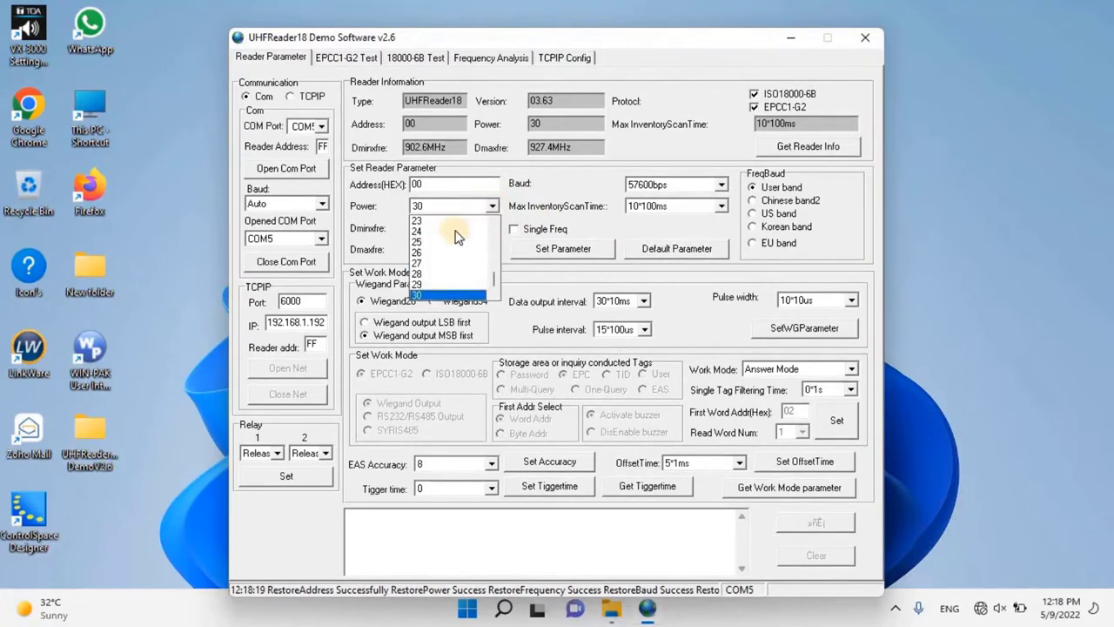
pyautogui.click(449, 262)
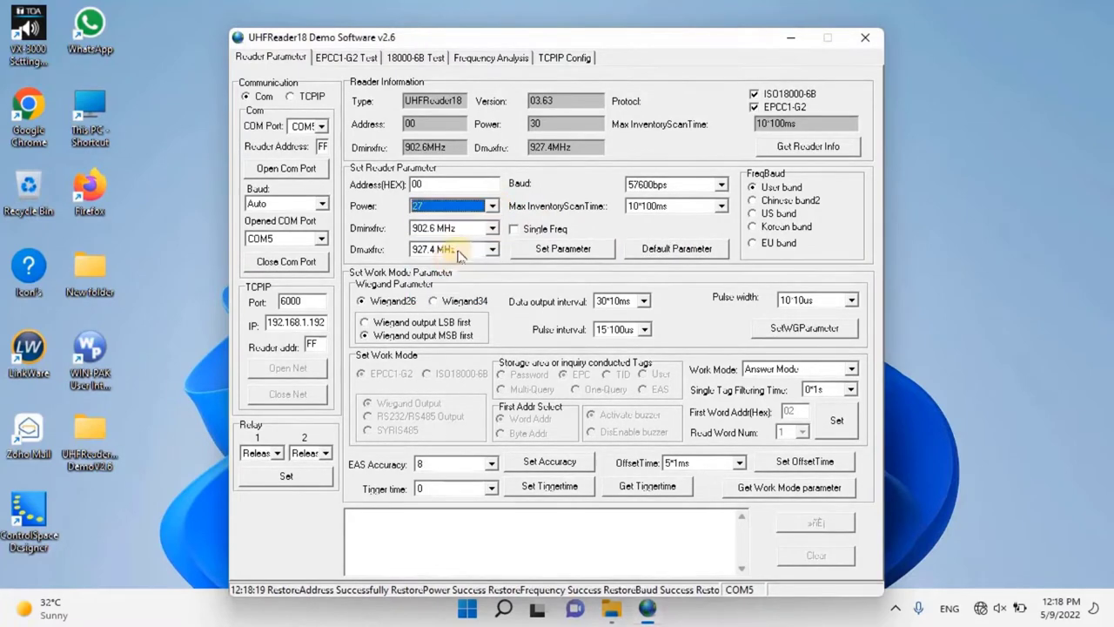
# - Set the minimum frequency to 918.6 MHz and the maximum to 923 MHz, and write the parameters to the reader
pyautogui.click(492, 228)
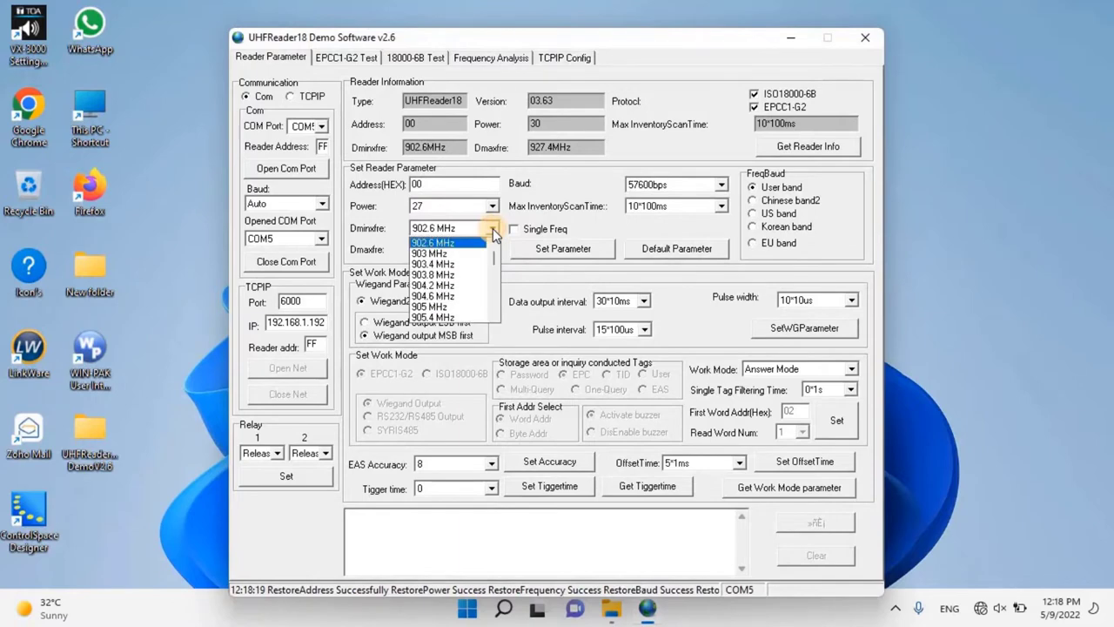
pyautogui.scroll(-8, 444, 288)
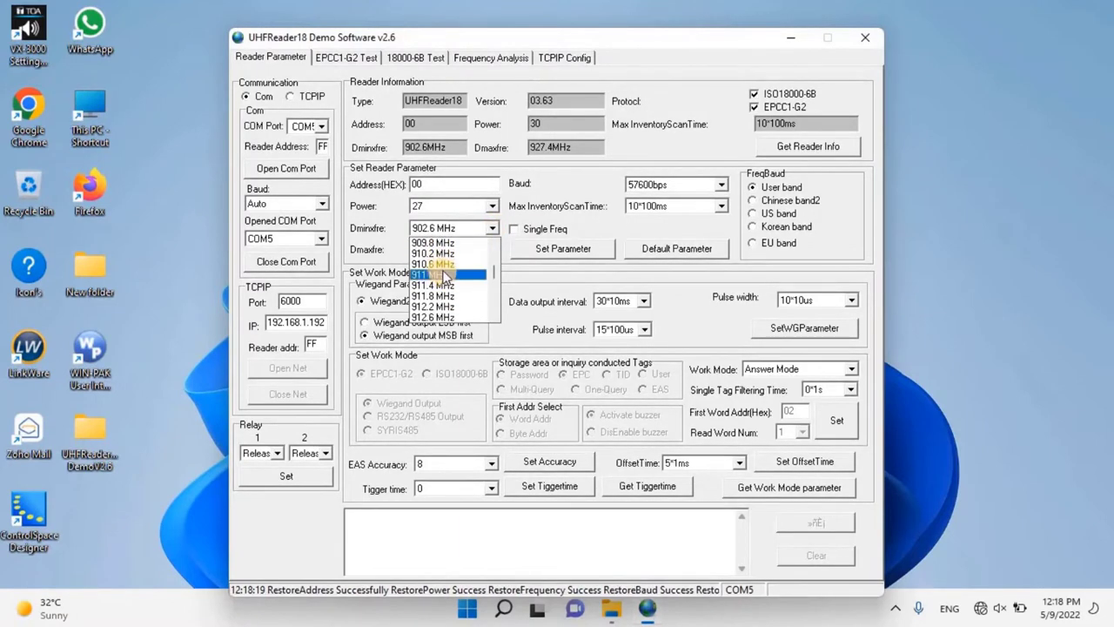
pyautogui.scroll(-4, 444, 292)
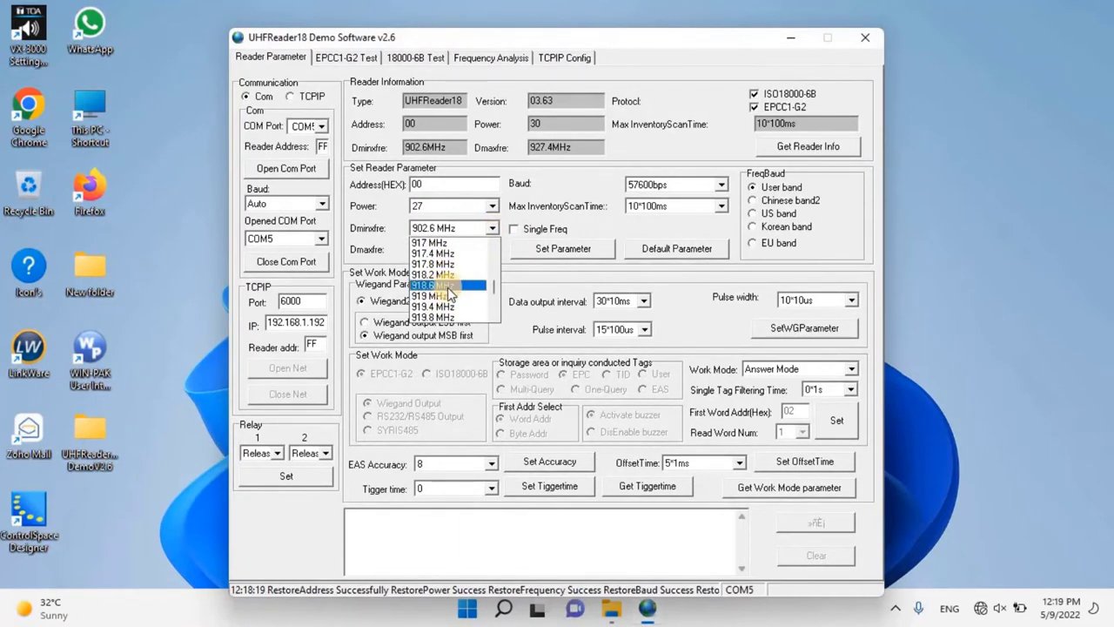
pyautogui.click(446, 291)
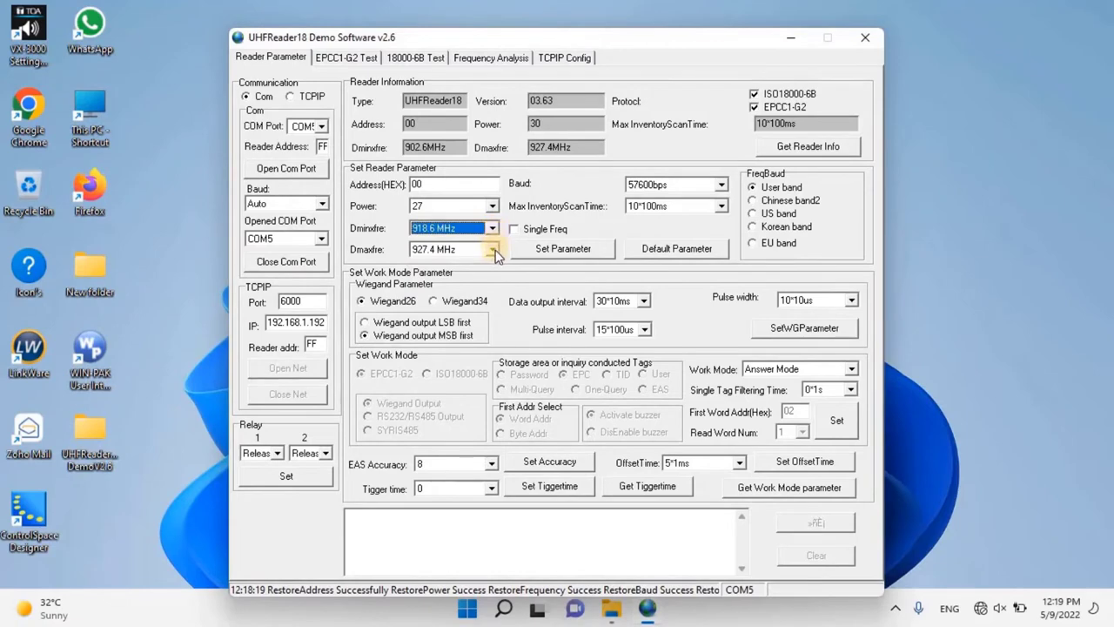
pyautogui.click(493, 250)
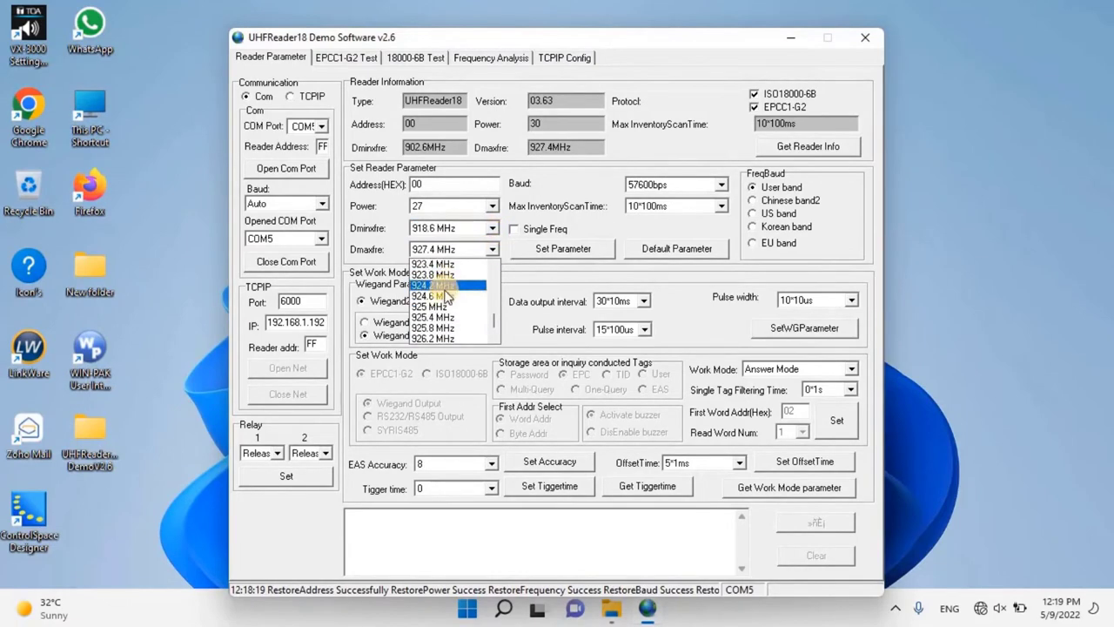
pyautogui.click(461, 278)
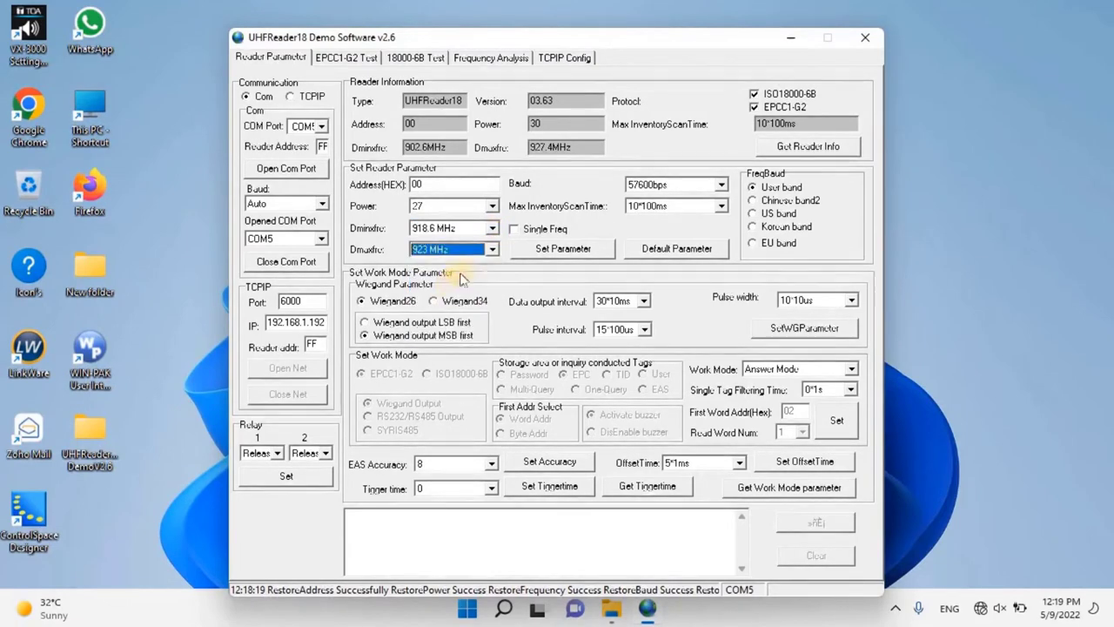
pyautogui.click(600, 253)
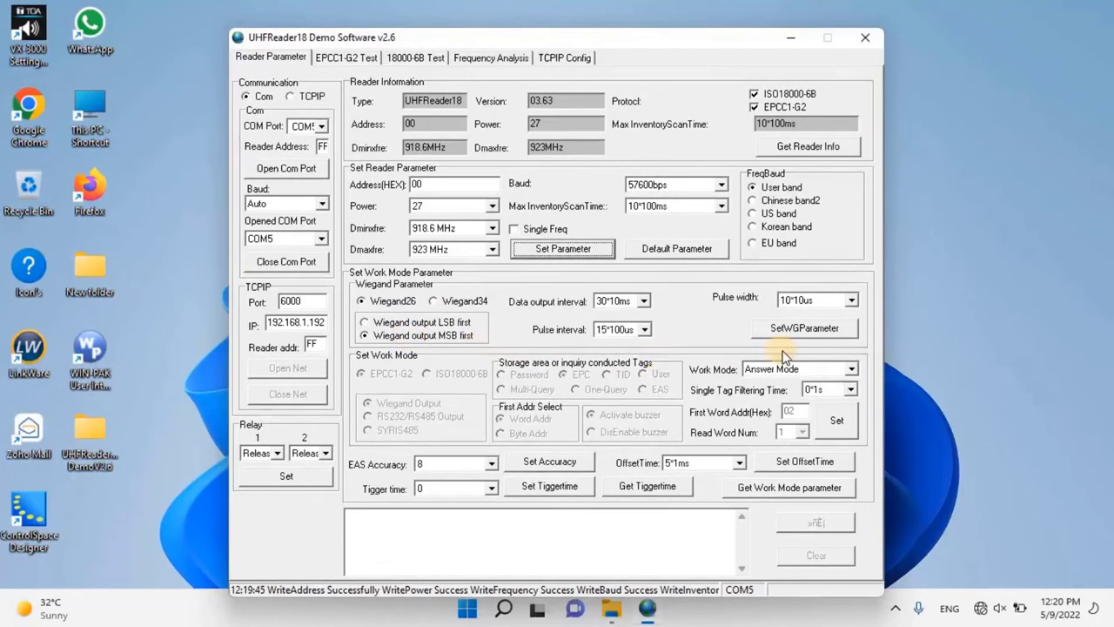
# - Apply the Wiegand26 parameters with MSB-first output, and set the reader's work mode to Active mode
pyautogui.click(829, 332)
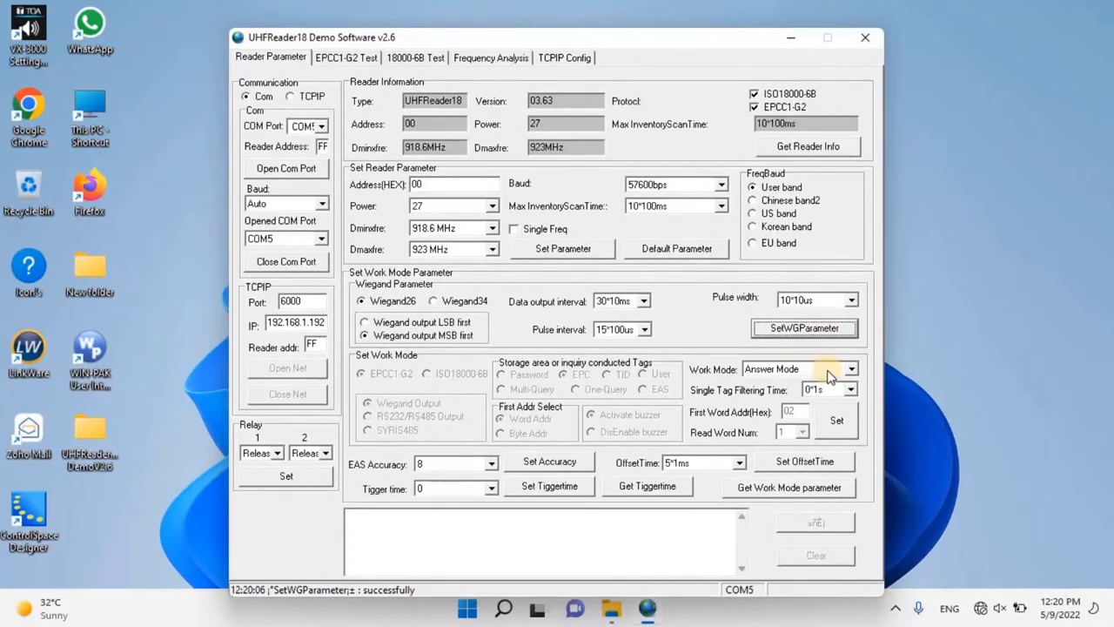
pyautogui.click(852, 370)
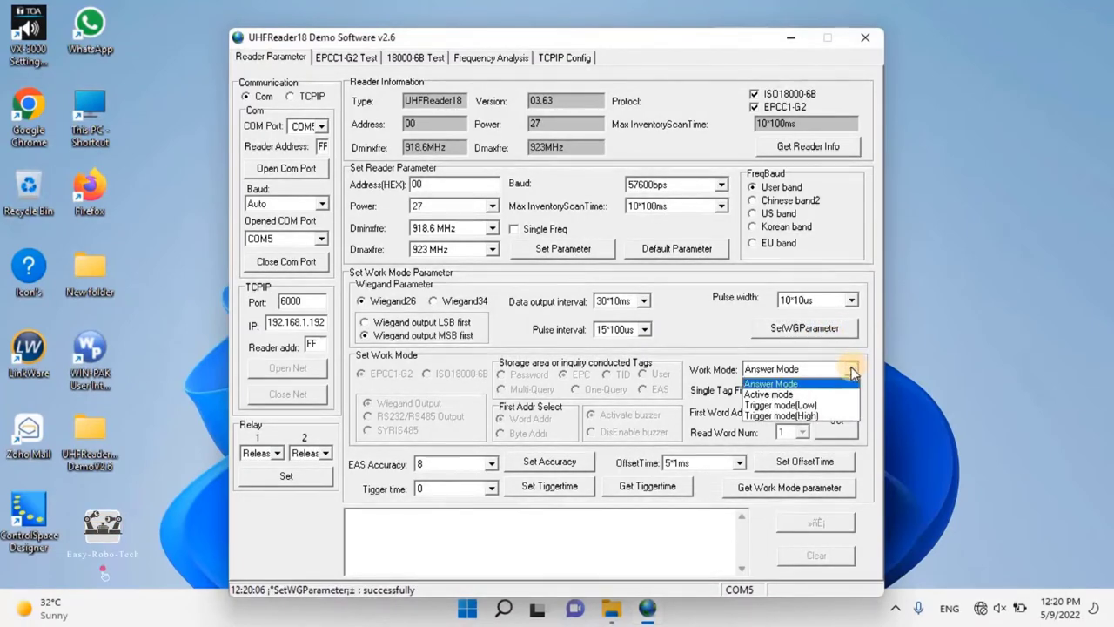
pyautogui.click(824, 397)
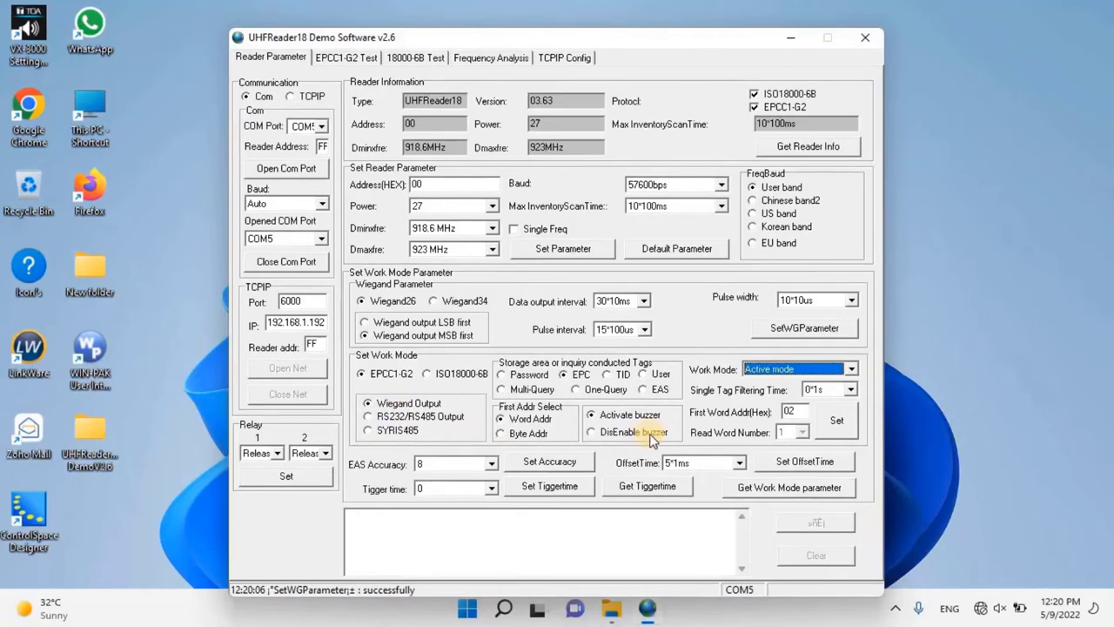
pyautogui.click(838, 425)
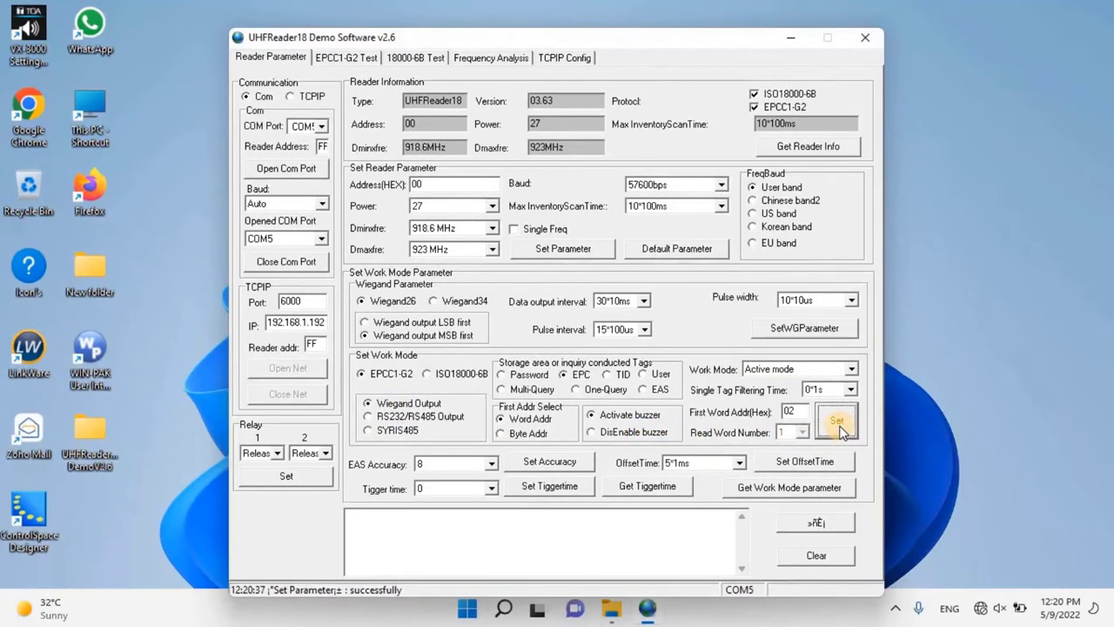